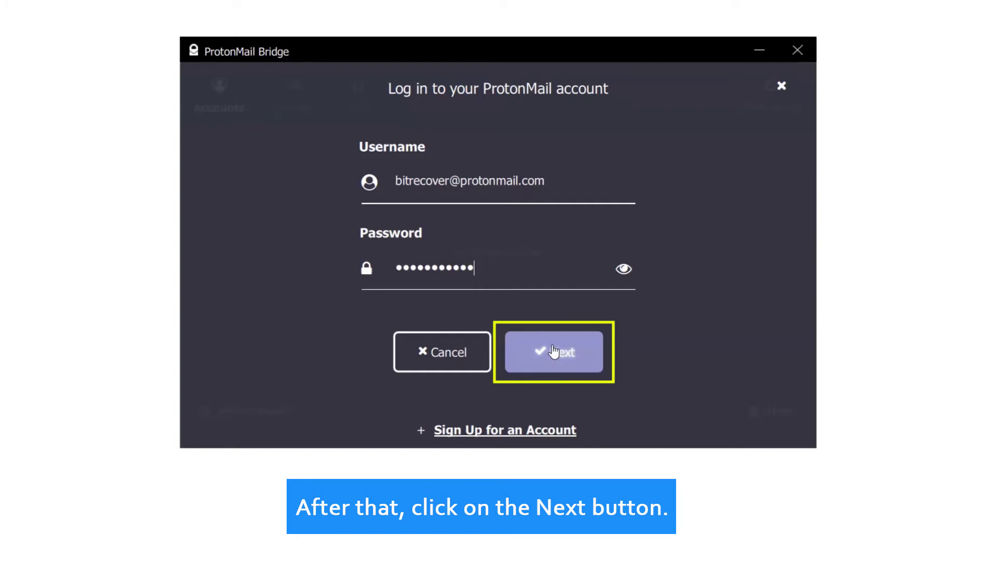
Sign the account into ProtonMail Bridge and view its mailbox configuration (IMAP 127.0.0.1, port 1143).
click(553, 351)
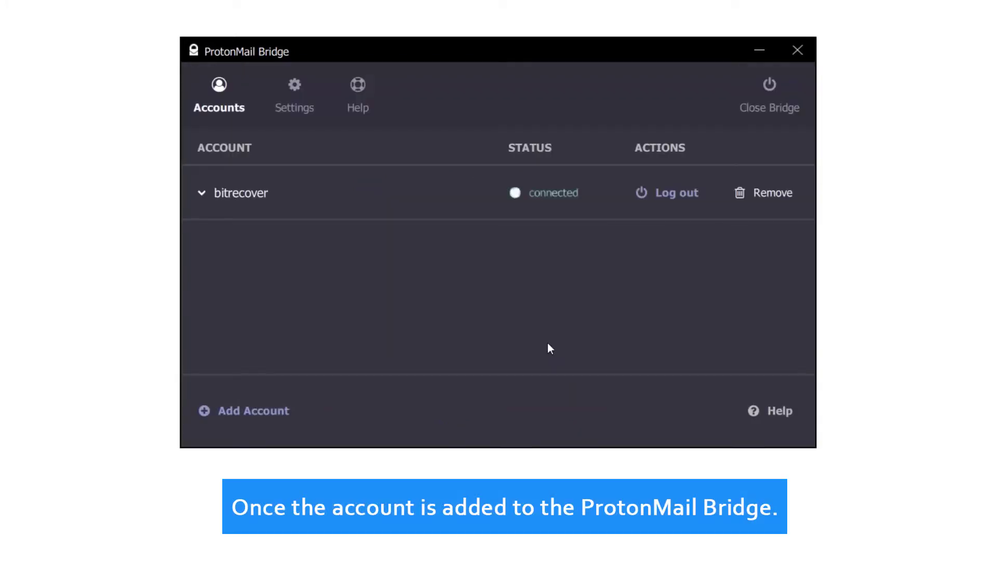
click(255, 195)
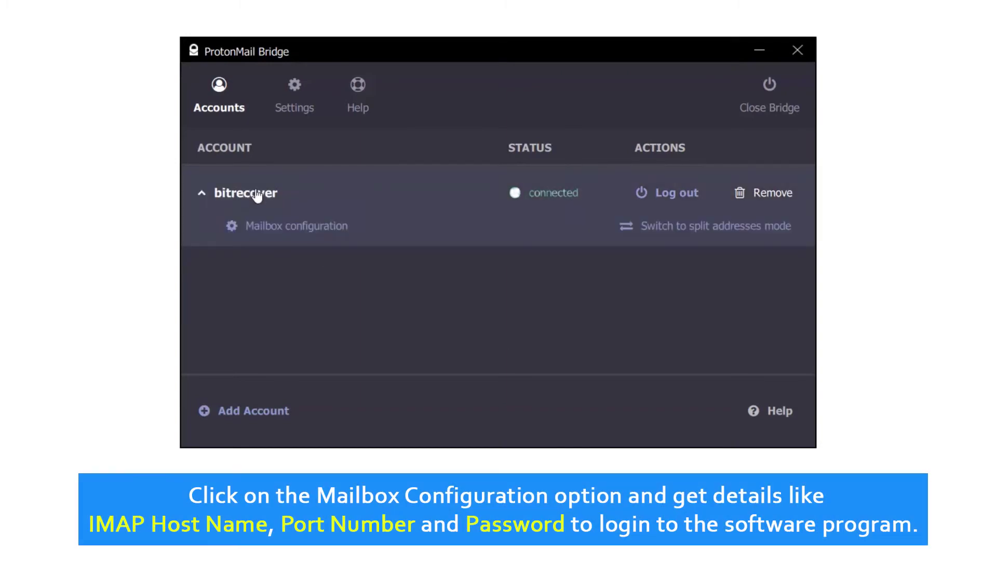
click(270, 226)
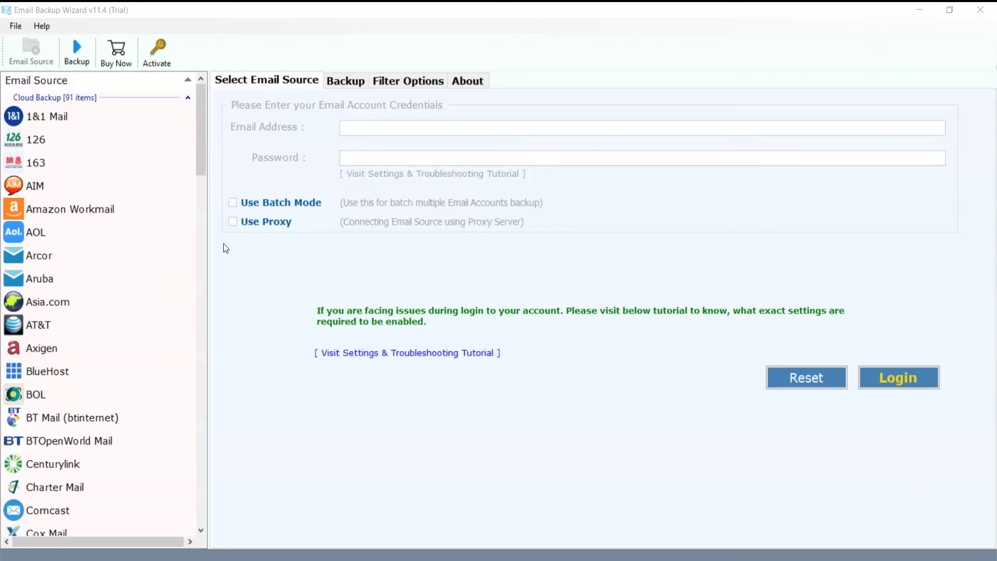
Select IMAP Server as the email source and enter the ProtonMail account's email address and Bridge password.
drag(201, 165, 201, 311)
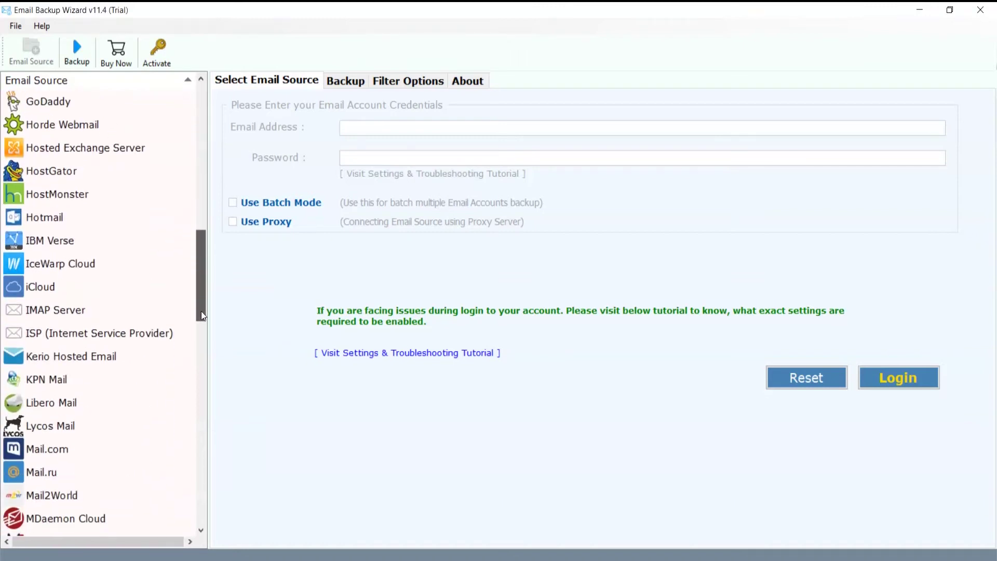
click(145, 309)
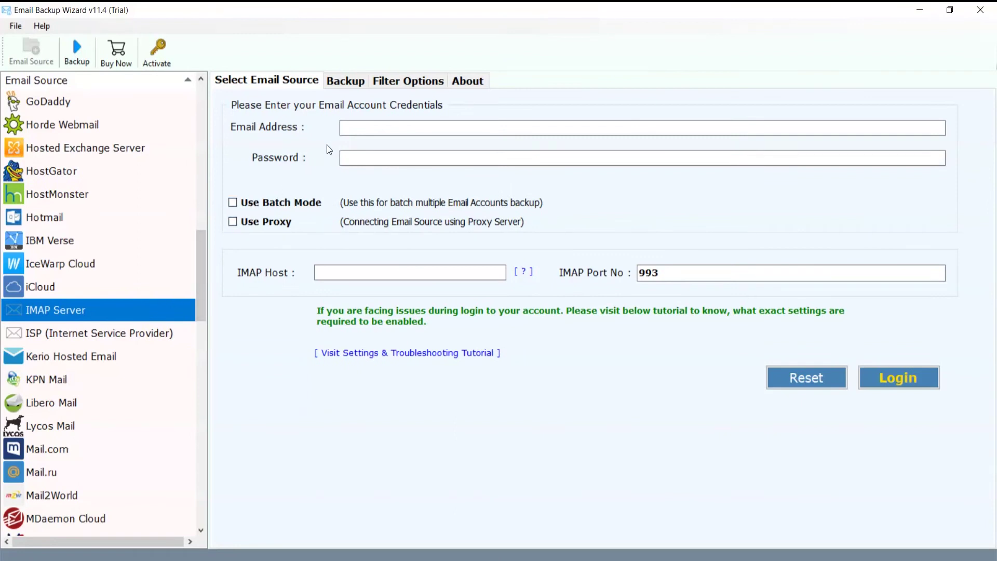
click(345, 129)
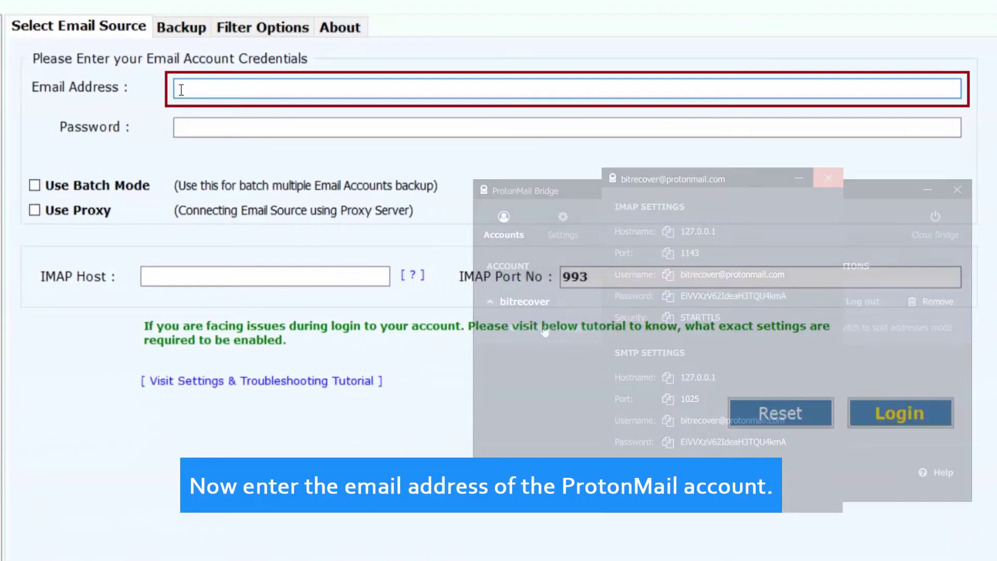
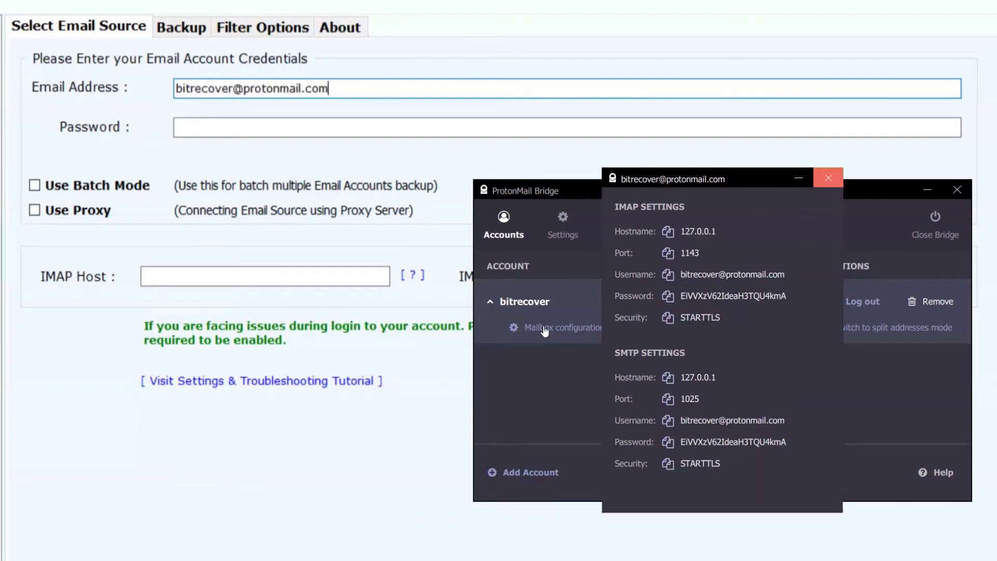
click(182, 126)
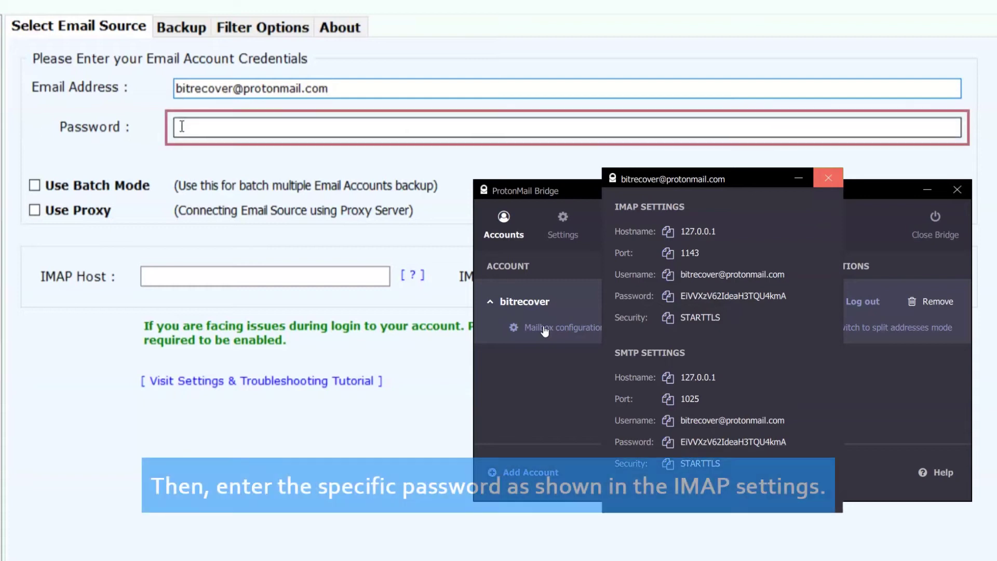
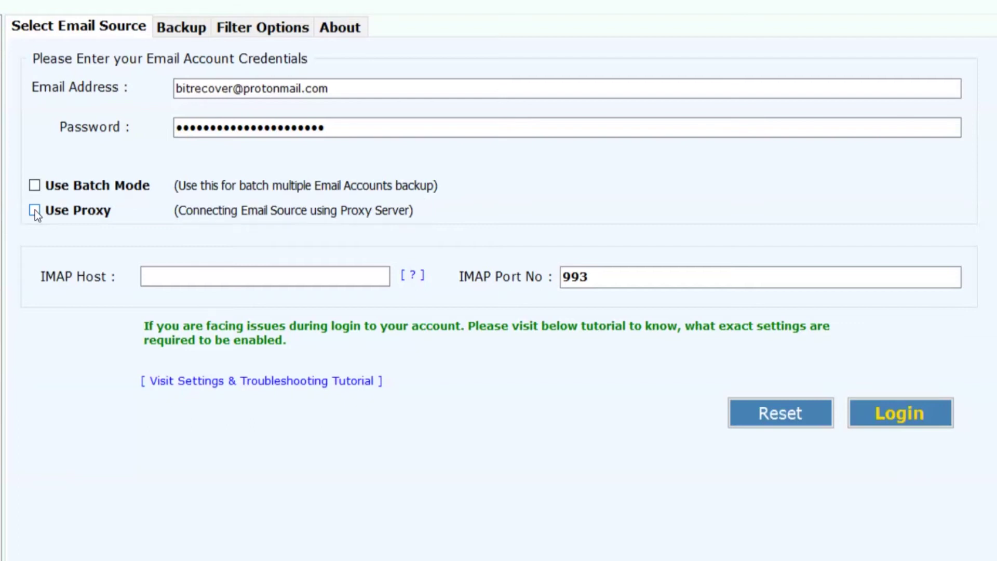
Log in with IMAP host 127.0.0.1 and port 1143 instead of 993.
click(146, 275)
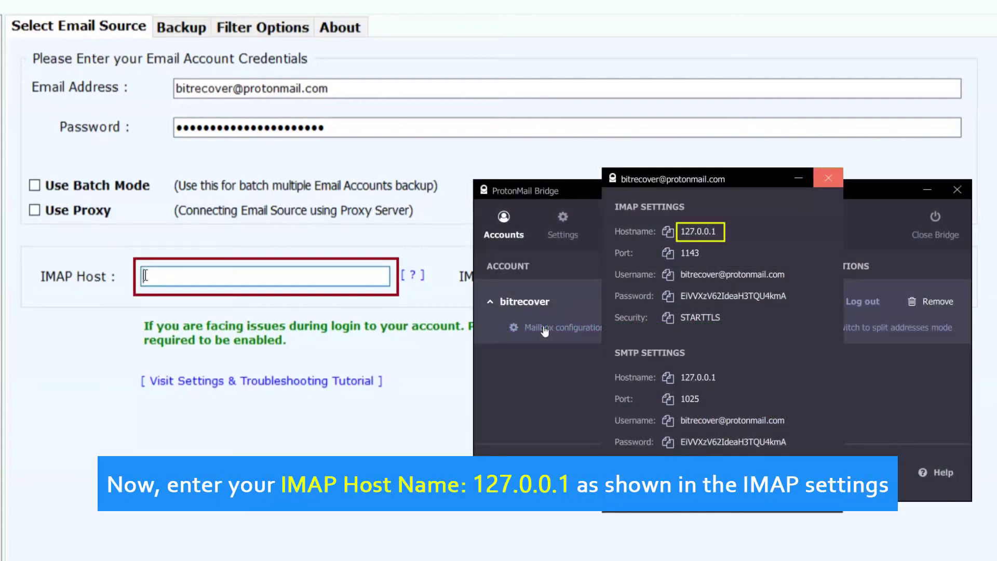
text(127.0.0.1)
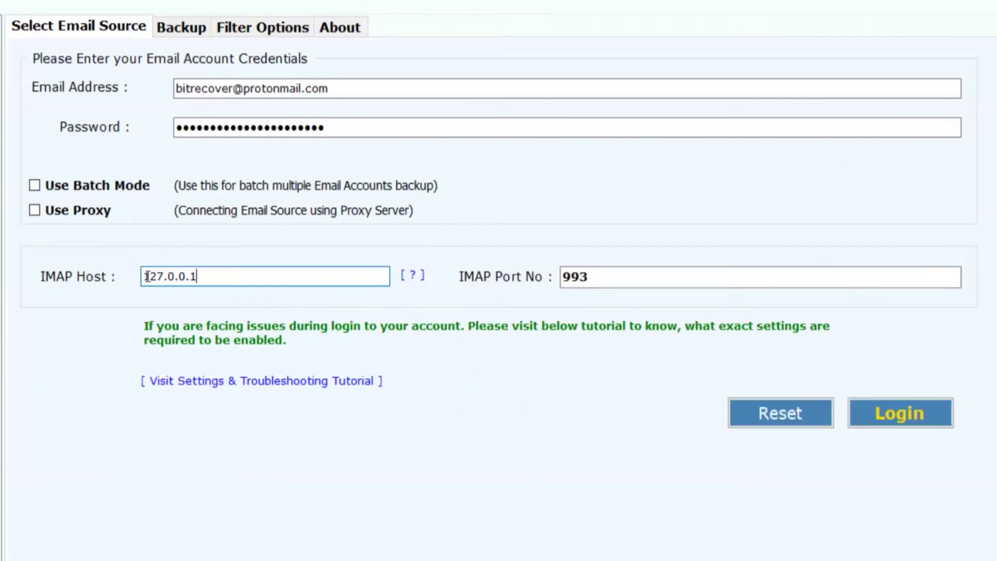
click(591, 276)
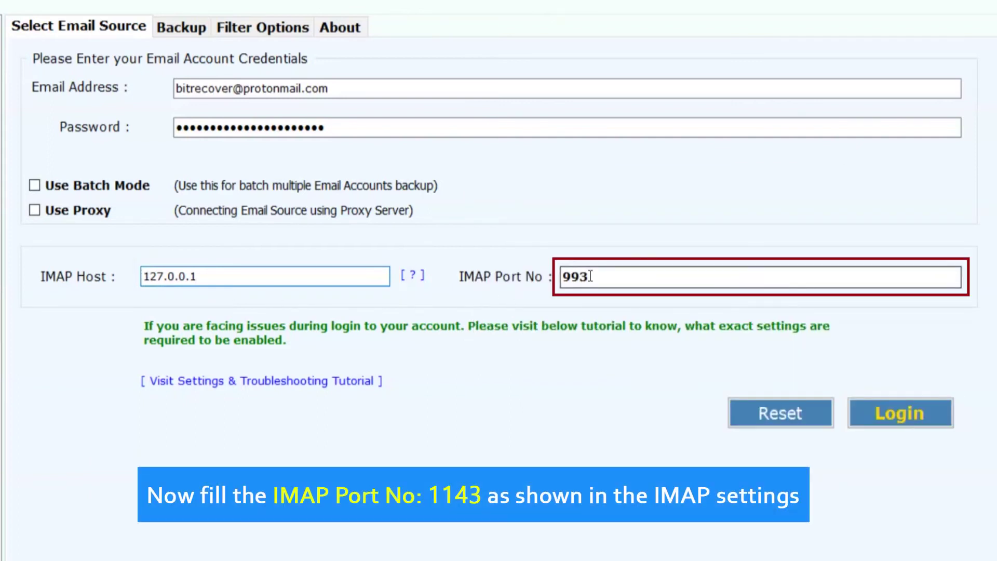
key(BackSpace)
key(BackSpace)
key(BackSpace)
text(1143)
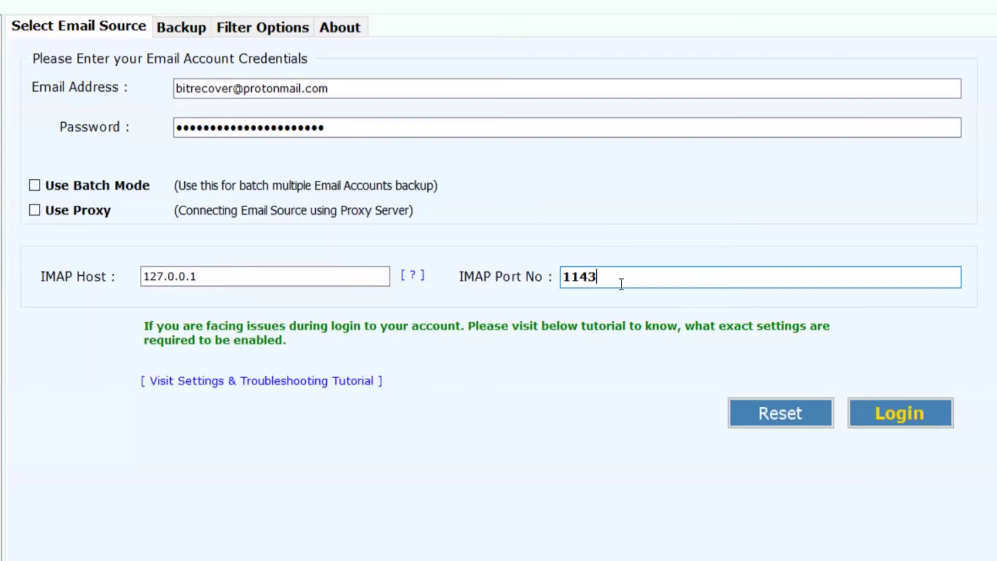
click(904, 414)
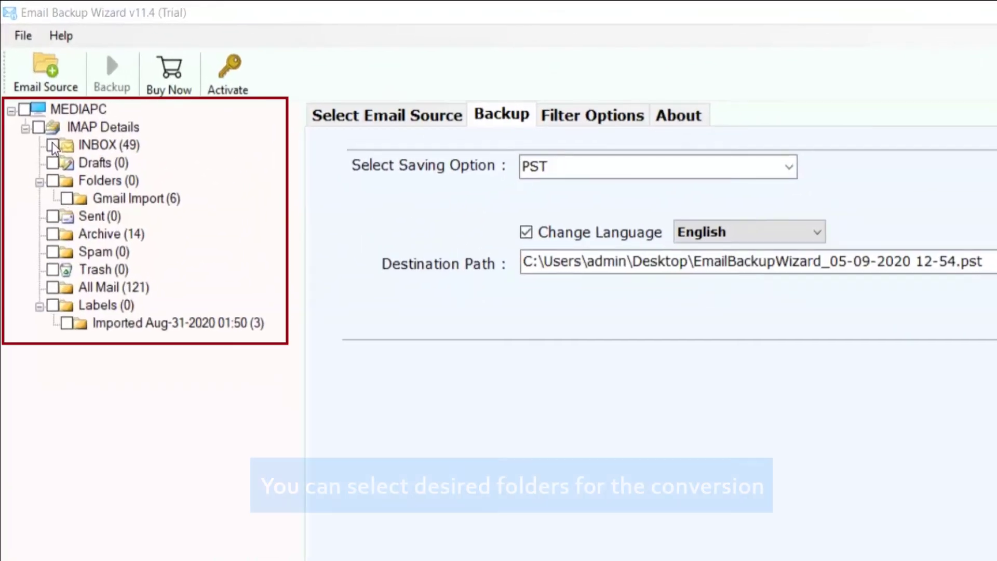
Check the INBOX, Gmail Import, Archive and All Mail folders for export.
click(53, 147)
click(66, 199)
click(53, 235)
click(53, 287)
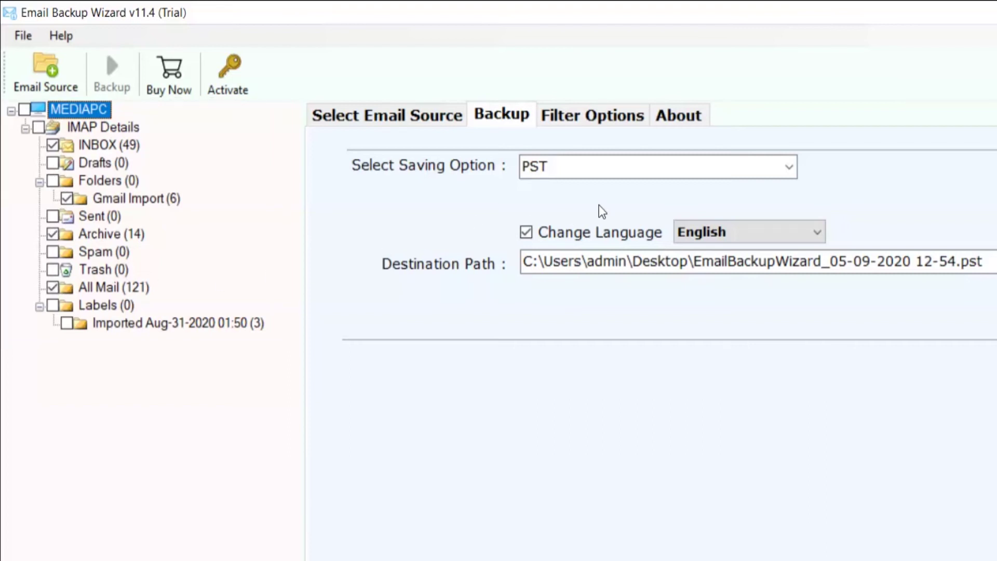
Choose CSV as the saving format with C:\Output as the destination folder.
click(789, 168)
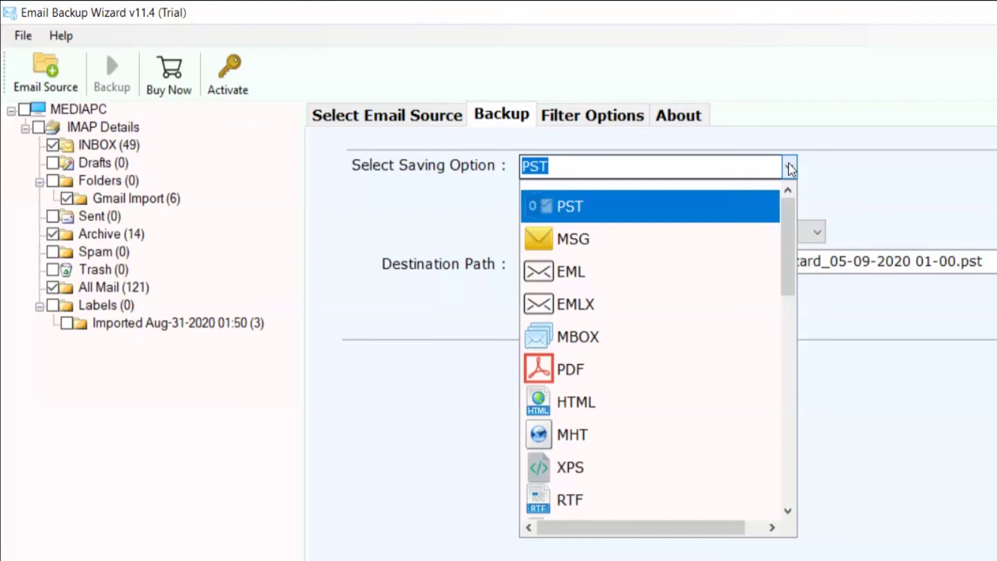
drag(788, 213, 784, 306)
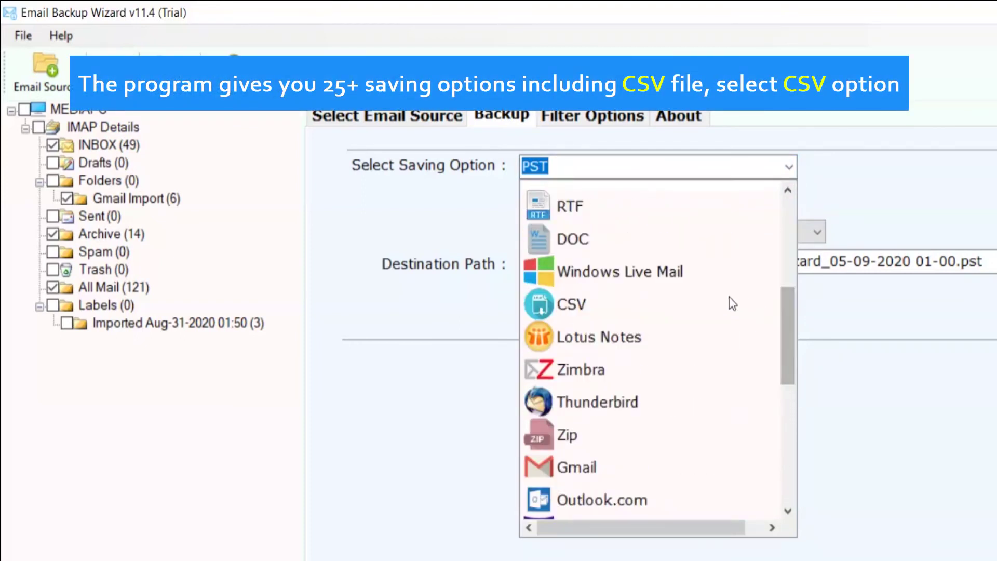
click(674, 299)
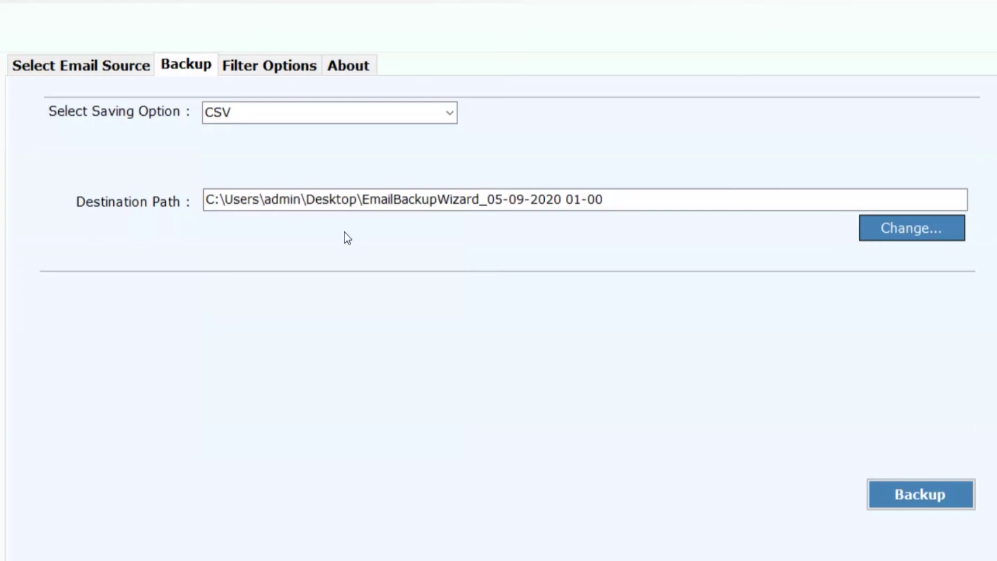
click(909, 228)
click(362, 367)
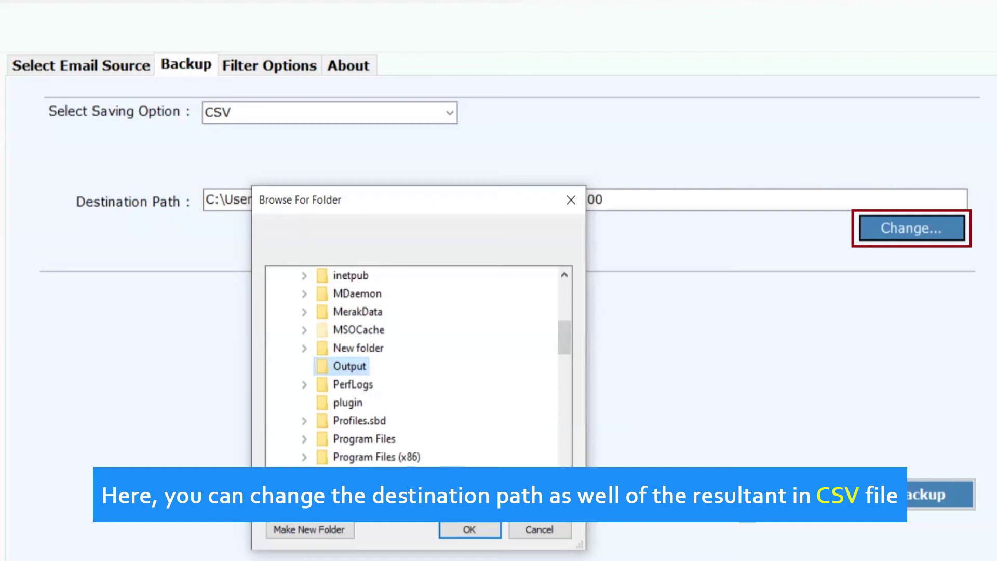
click(487, 526)
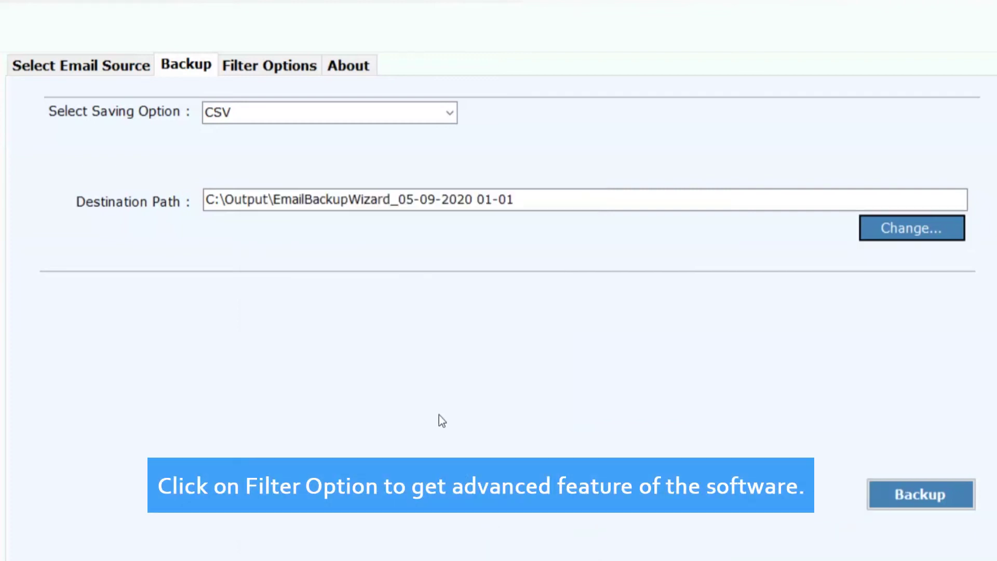
In Filter Options, switch the date, sender and subject filtering on and back off.
click(258, 64)
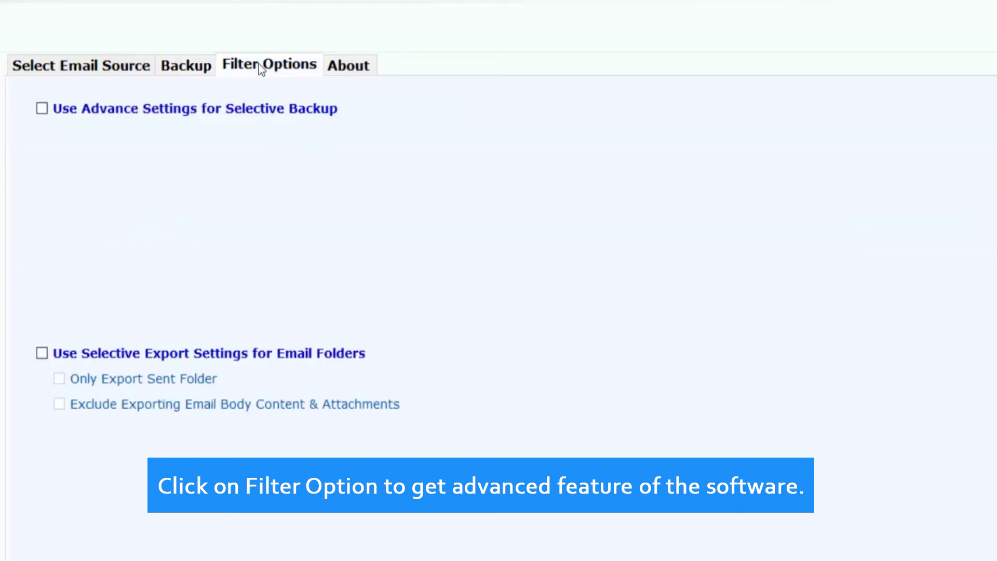
click(42, 109)
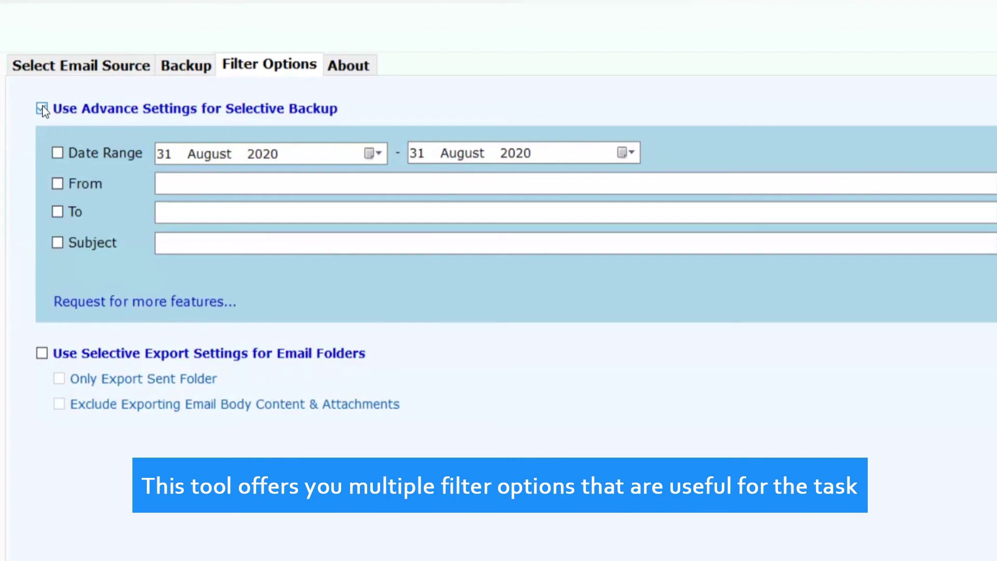
click(42, 109)
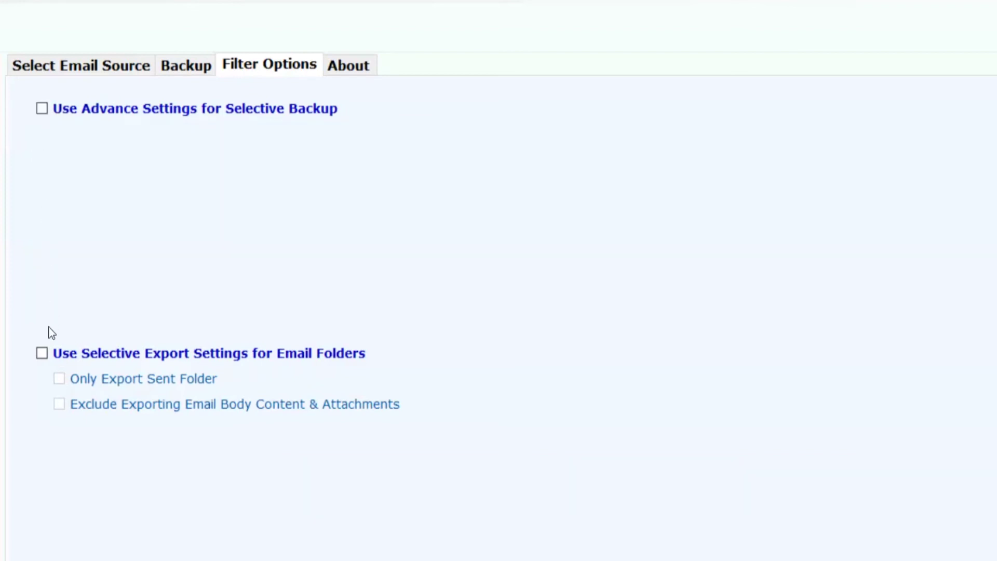
Try selective folder export limited to Sent without bodies, then switch it back off.
click(42, 354)
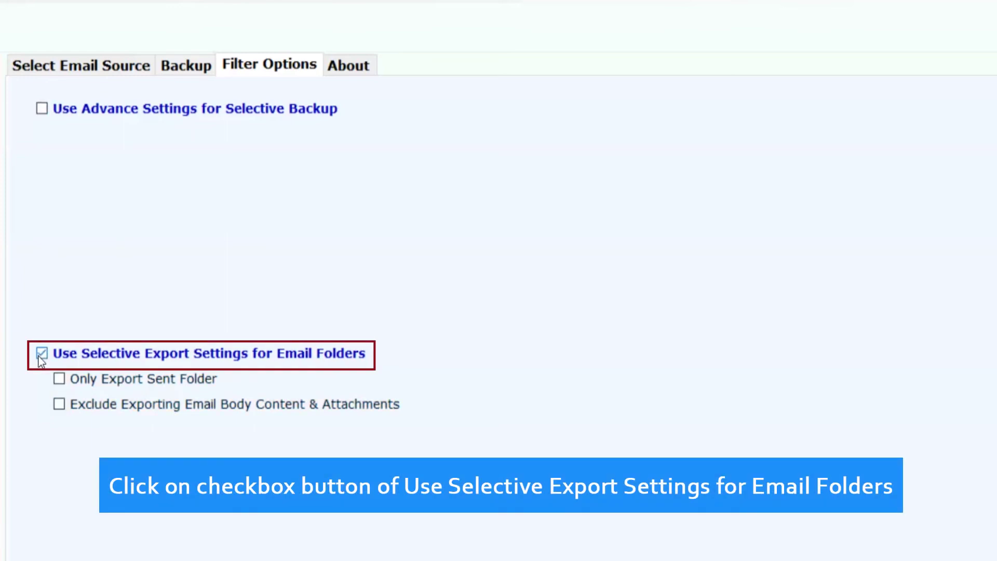
click(59, 379)
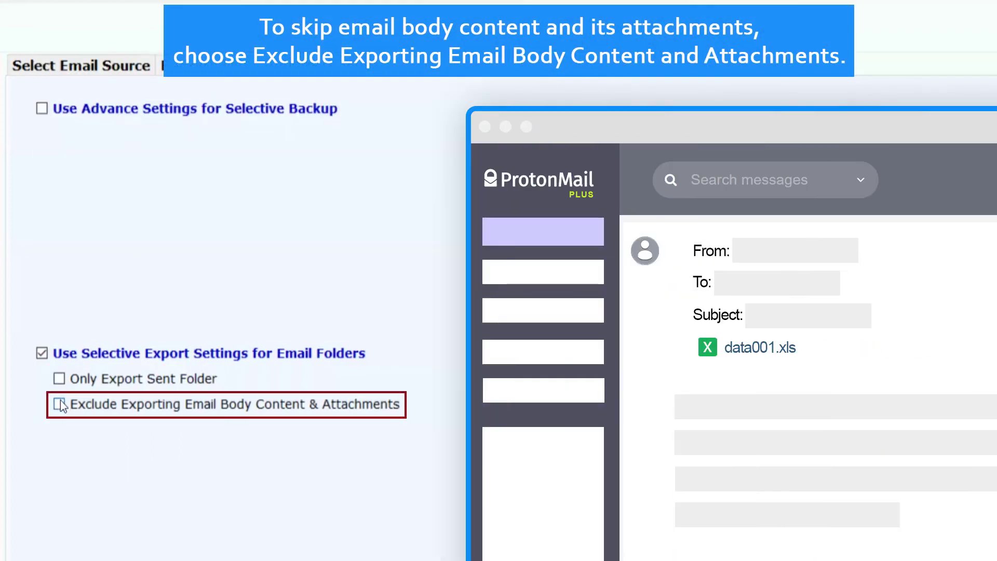
click(59, 404)
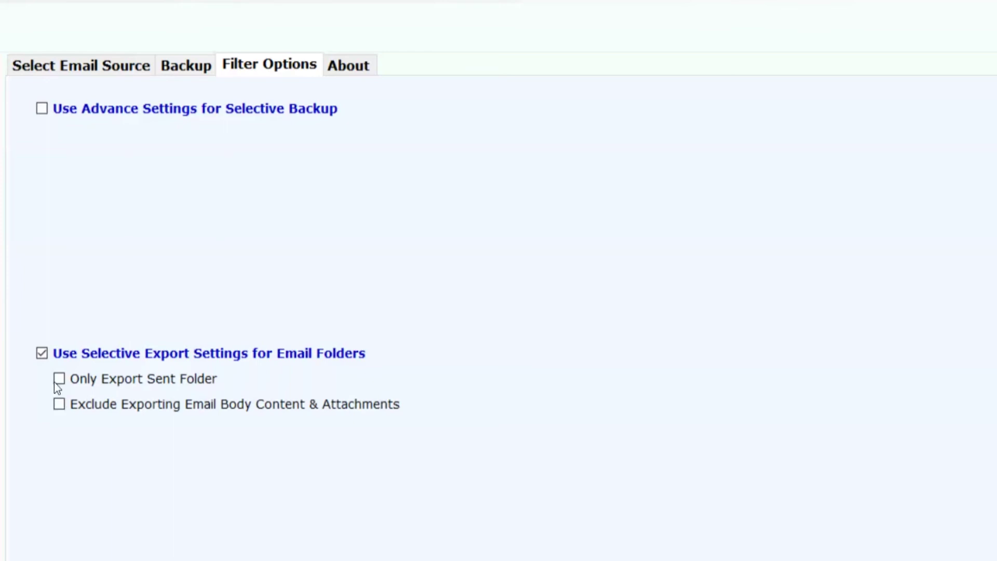
click(42, 353)
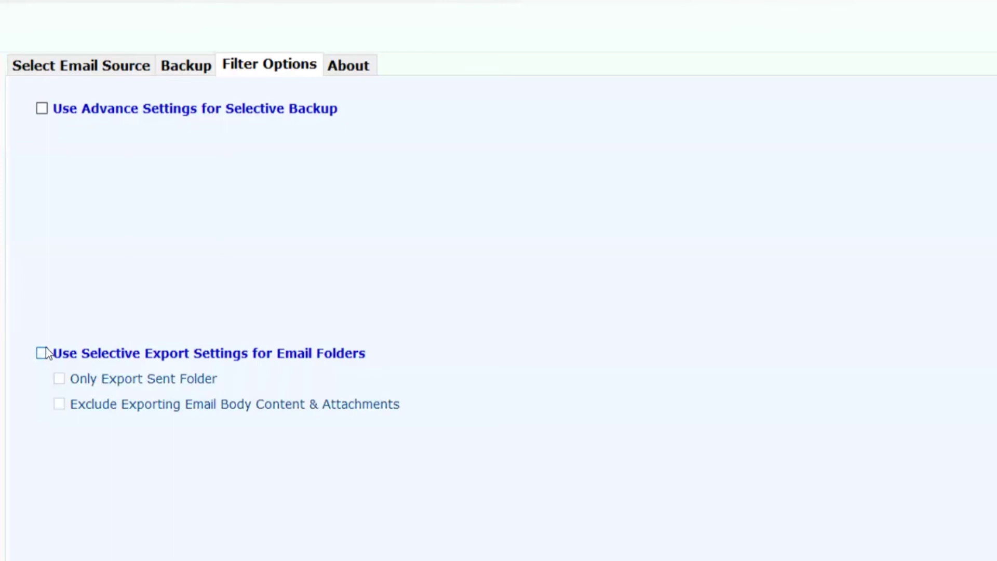
Run the CSV backup from the Backup tab and dismiss the conversion completed message.
click(186, 67)
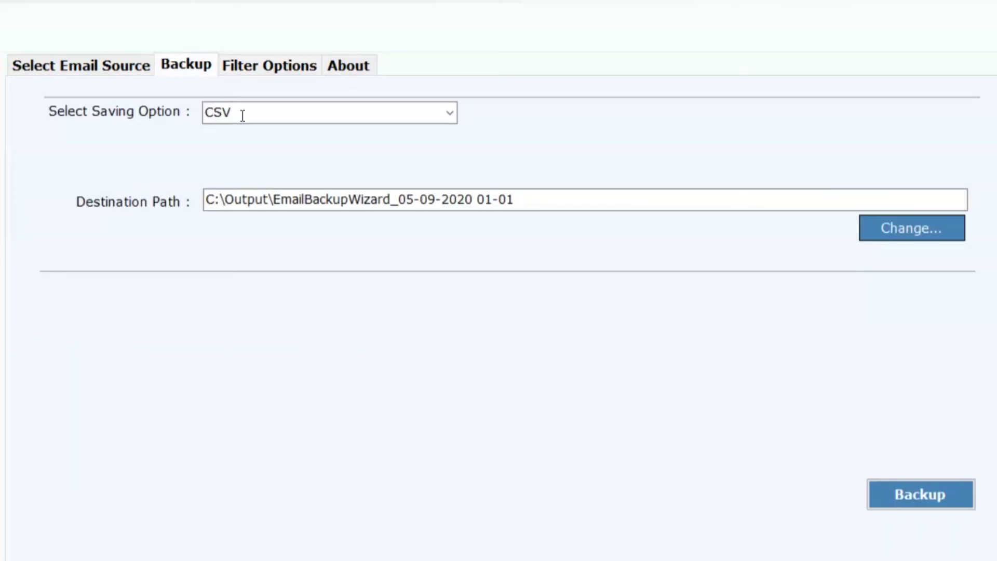
click(915, 494)
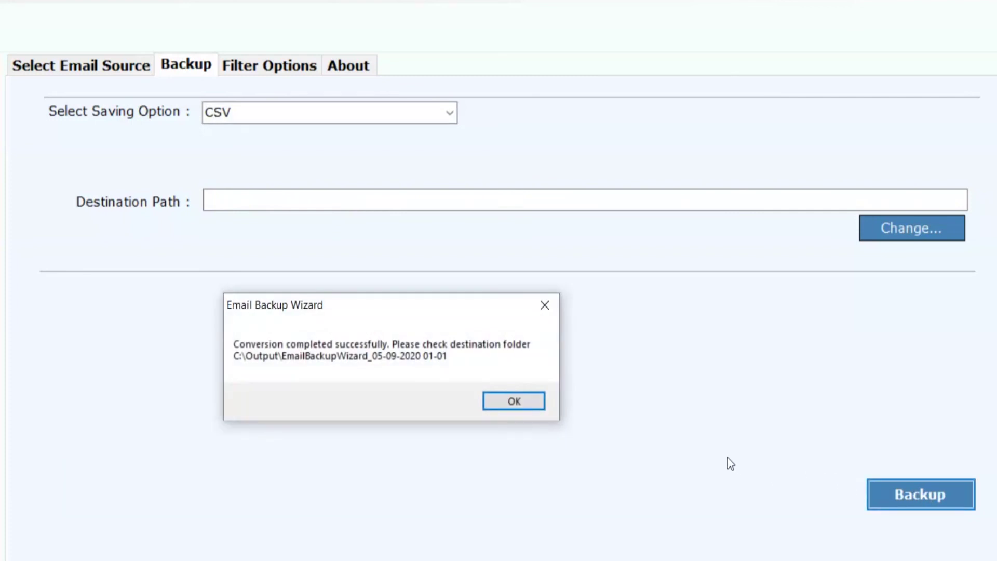
click(523, 401)
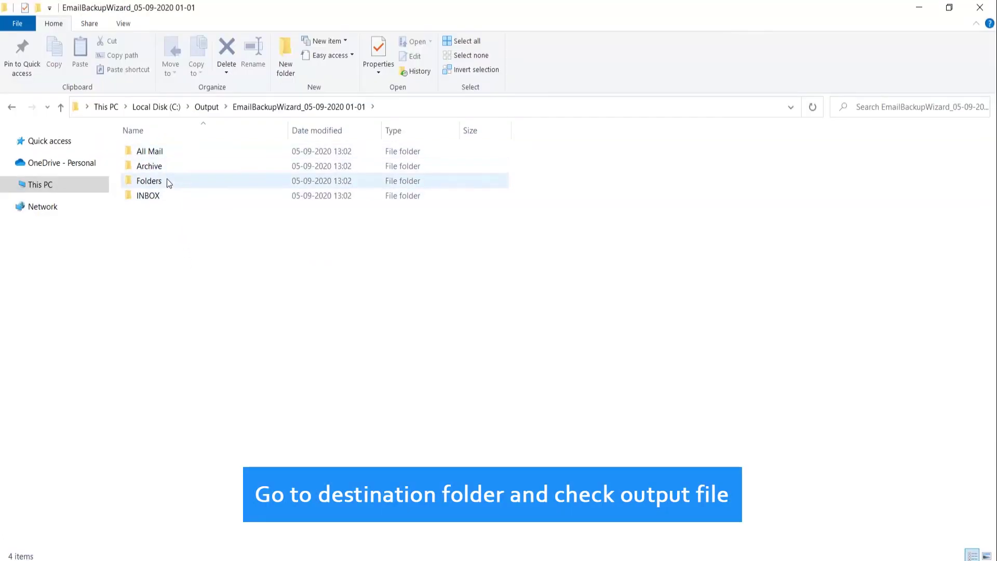
Open the exported INBOX folder and select its AllItems.csv file (324 KB).
double_click(164, 194)
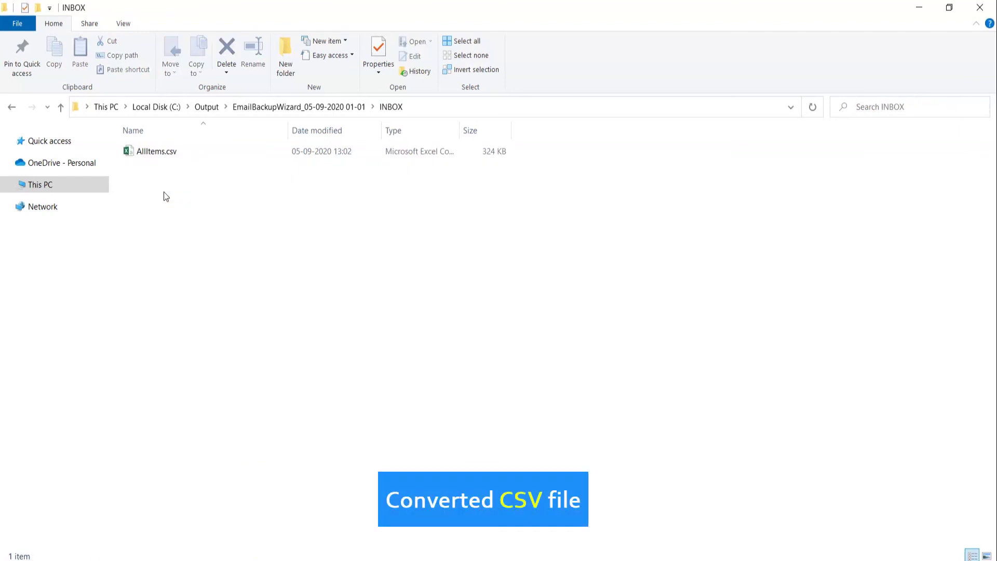
click(178, 156)
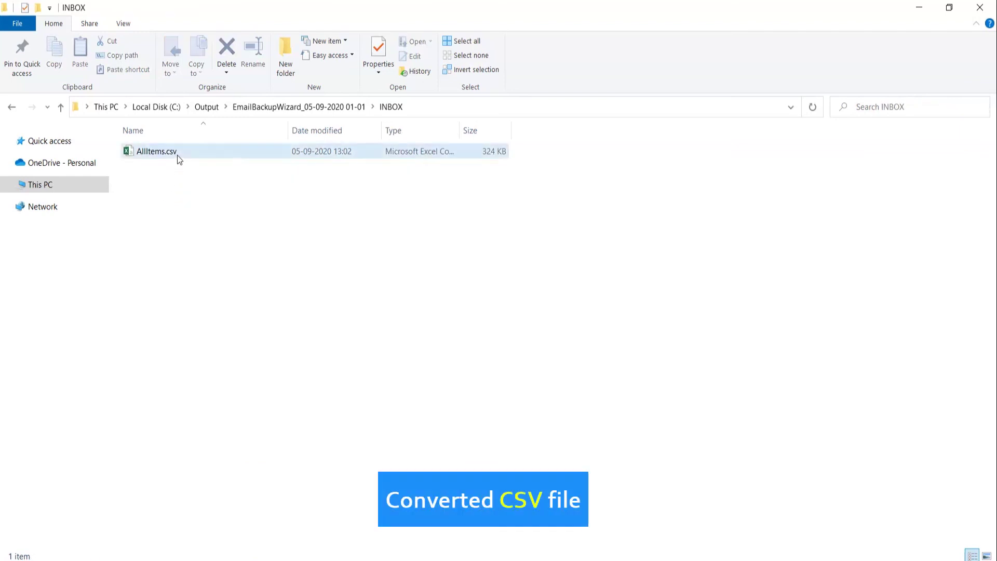